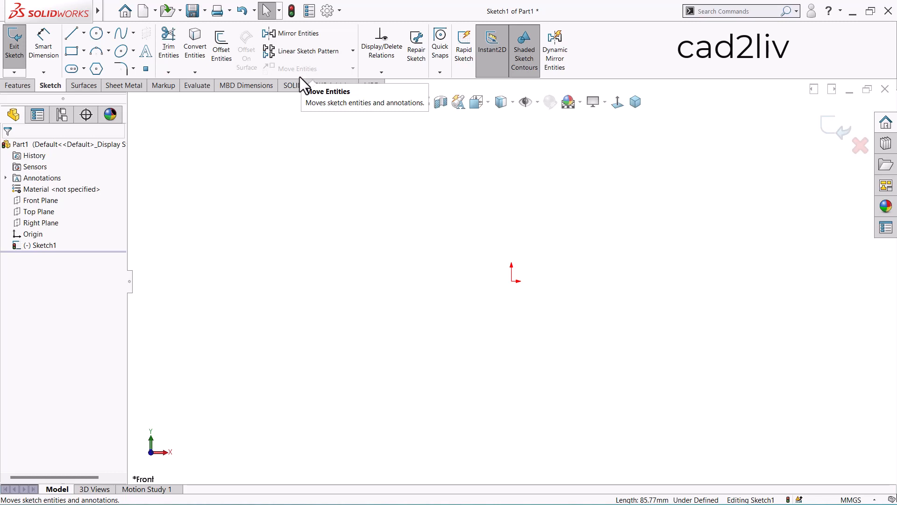
- Sketch a diagonal line about 65 mm long up and to the right from the origin, at about 55.5 degrees
click(72, 34)
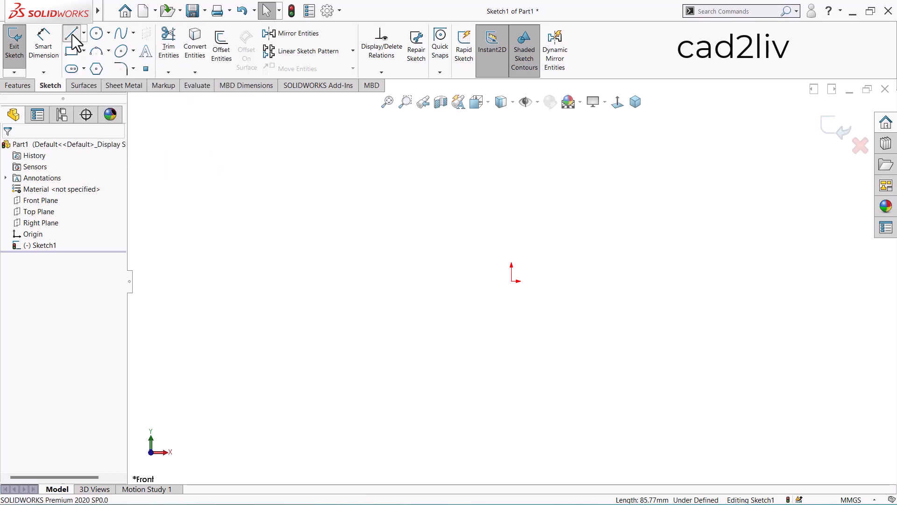
click(512, 281)
click(603, 149)
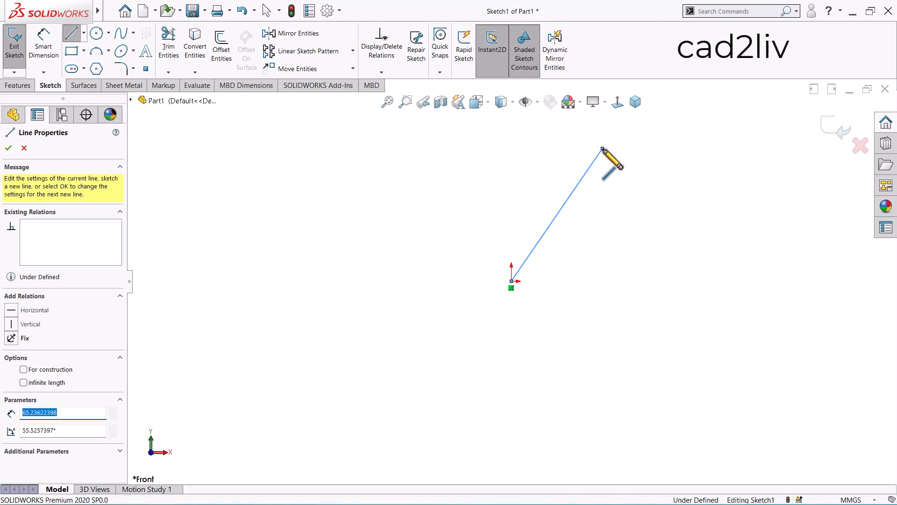
key(Escape)
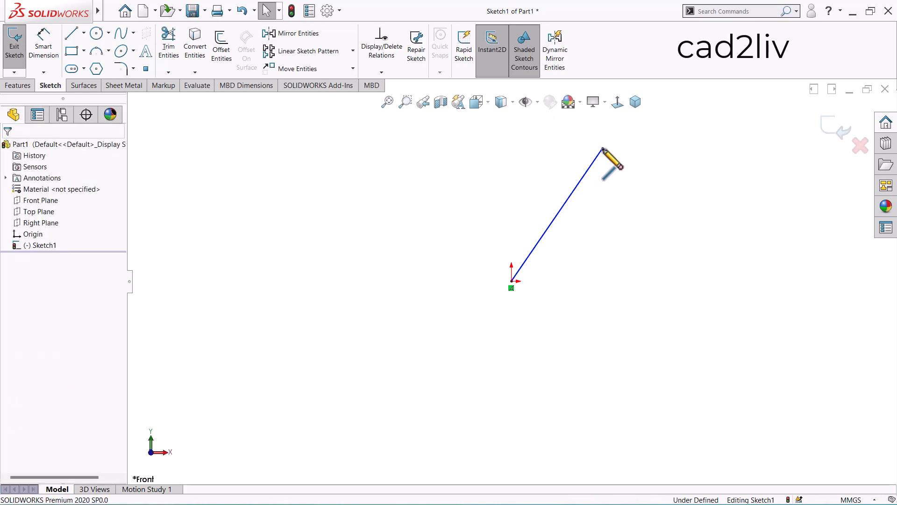
click(354, 72)
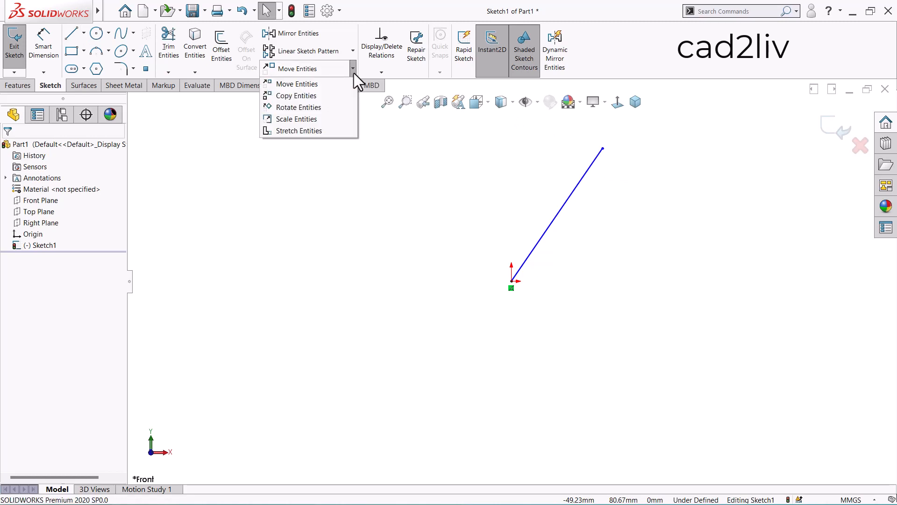
click(338, 107)
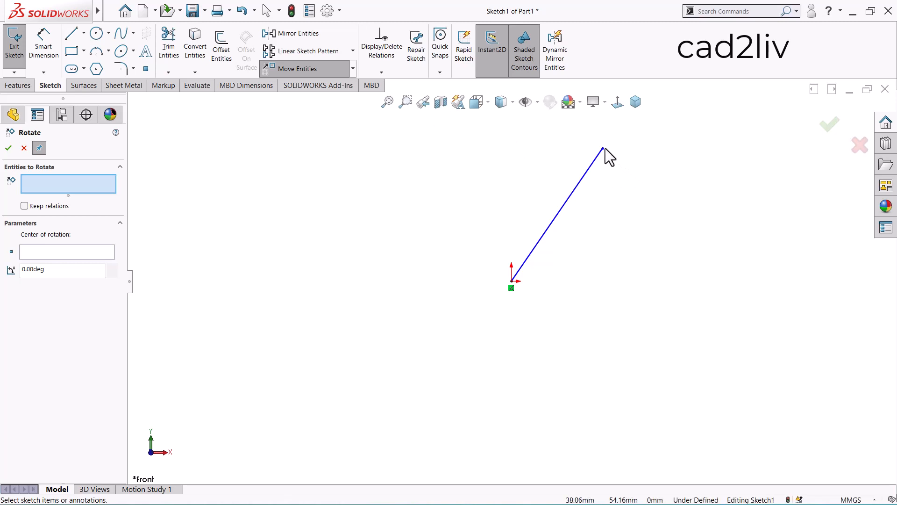
drag(604, 147, 646, 192)
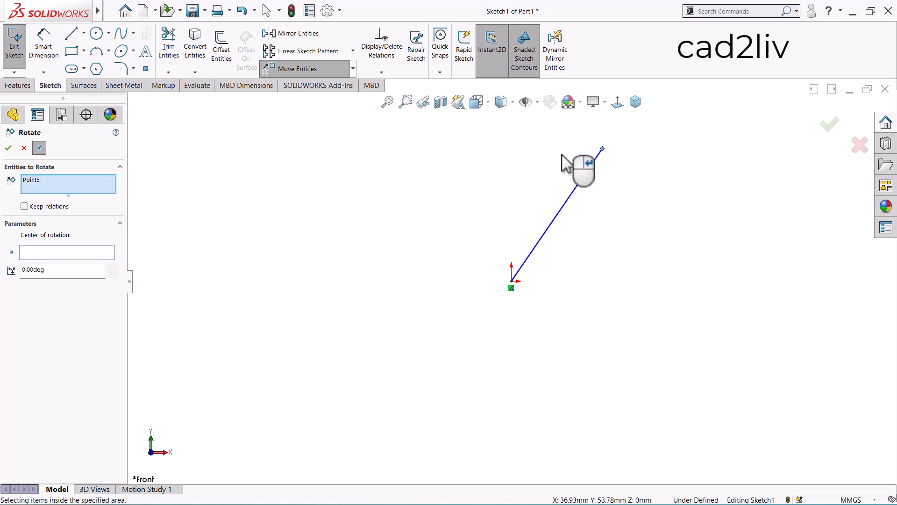
click(23, 148)
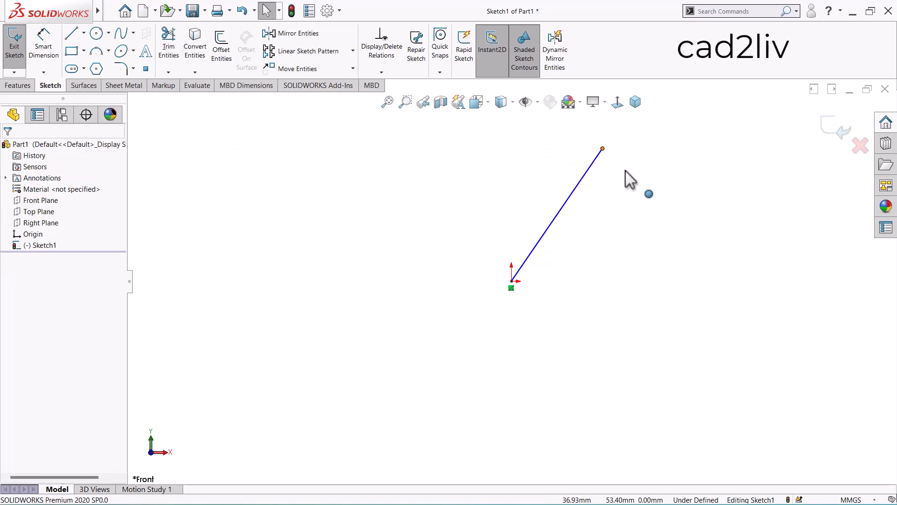
- Stretch the line to about 70 mm long by moving its free upper endpoint slightly higher
mouse_move(602, 148)
mouse_down()
mouse_move(649, 197)
mouse_move(496, 126)
mouse_move(321, 256)
mouse_move(444, 428)
mouse_move(714, 341)
mouse_move(654, 143)
mouse_move(599, 134)
mouse_up()
click(546, 149)
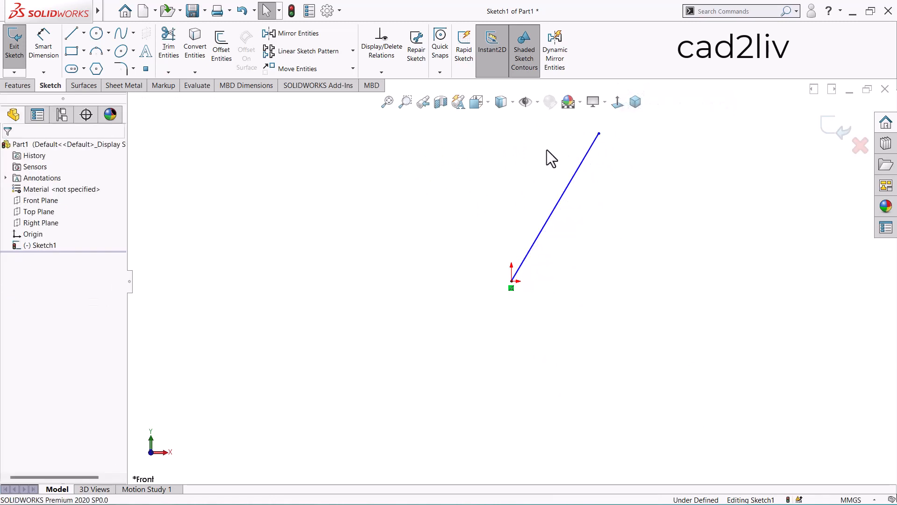
- Set up Rotate Entities for the line with Keep relations enabled and the origin as the center of rotation
click(353, 70)
click(342, 109)
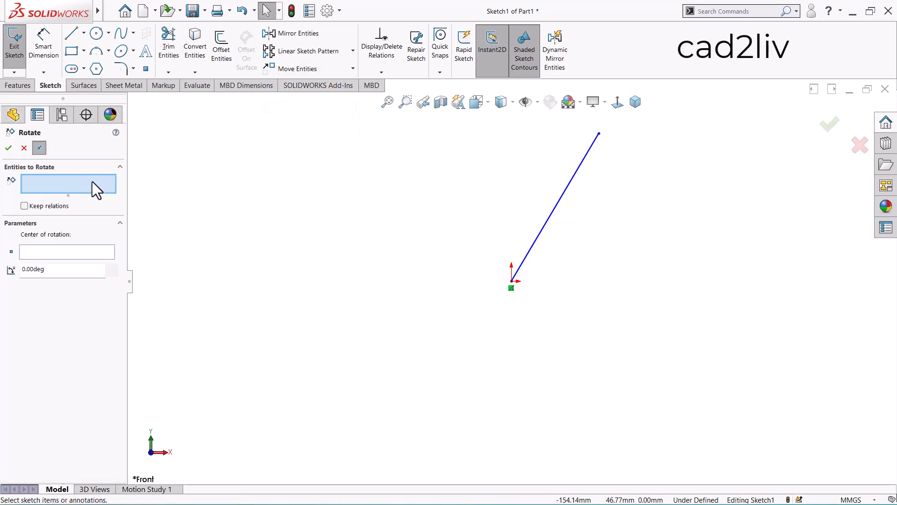
click(25, 207)
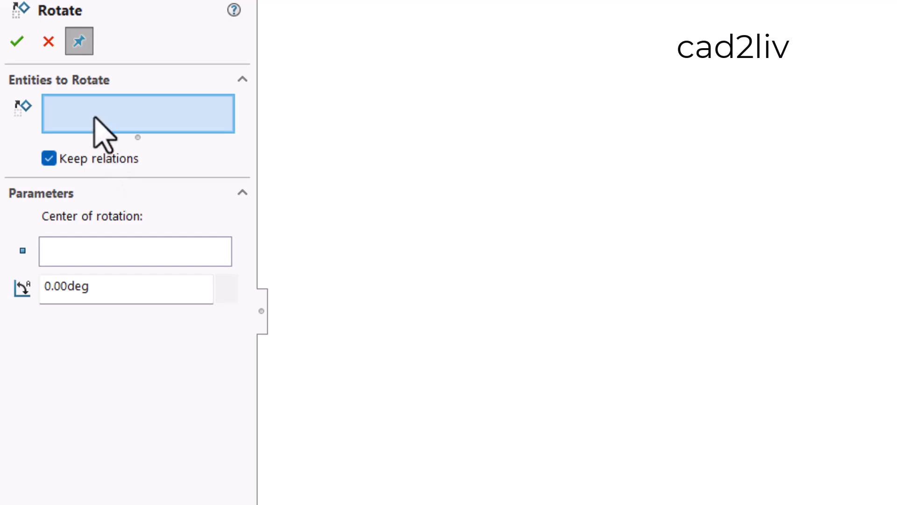
click(570, 182)
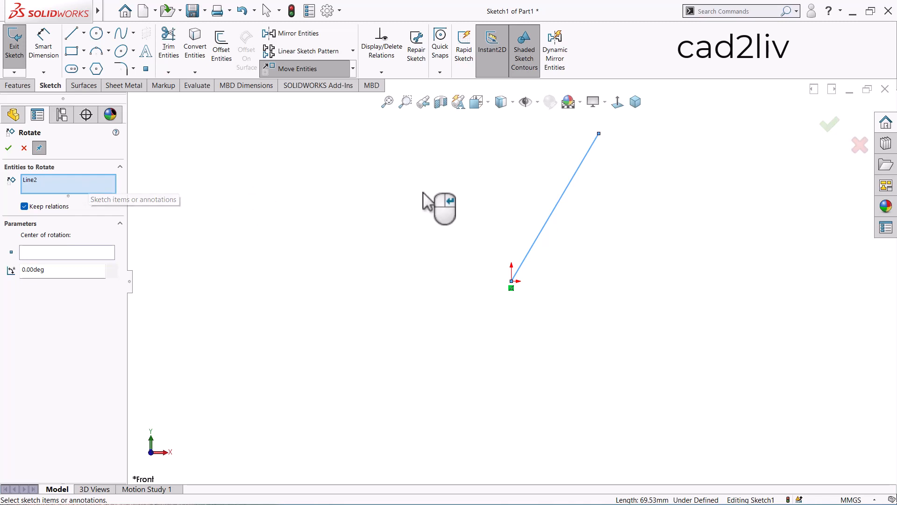
click(77, 249)
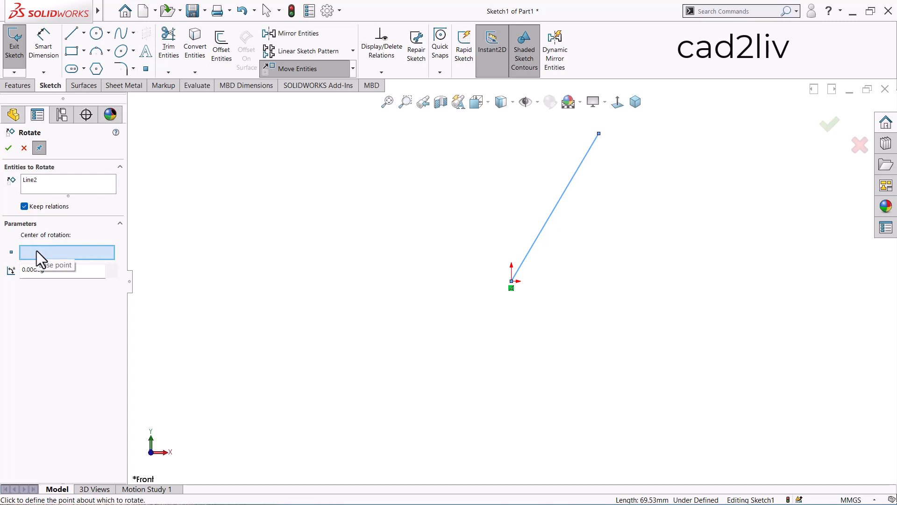
click(512, 282)
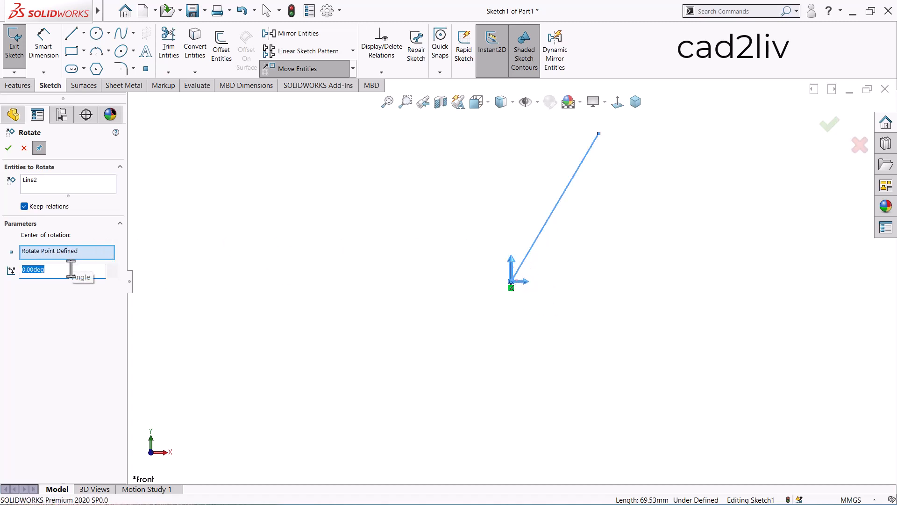
- Set the rotation angle to 10 degrees, apply it to the line, and close the Rotate command
scroll(229, 278, down, 2)
scroll(229, 278, up, 3)
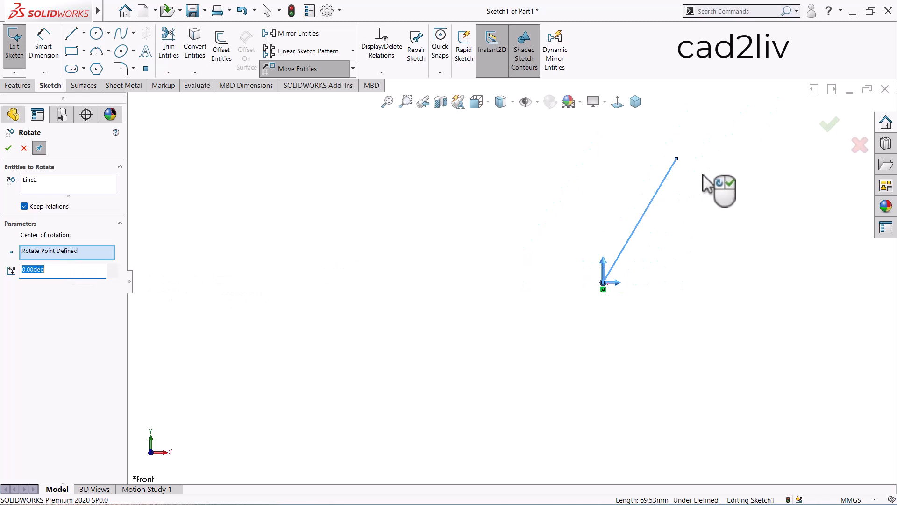
scroll(745, 146, down, 1)
scroll(745, 146, up, 1)
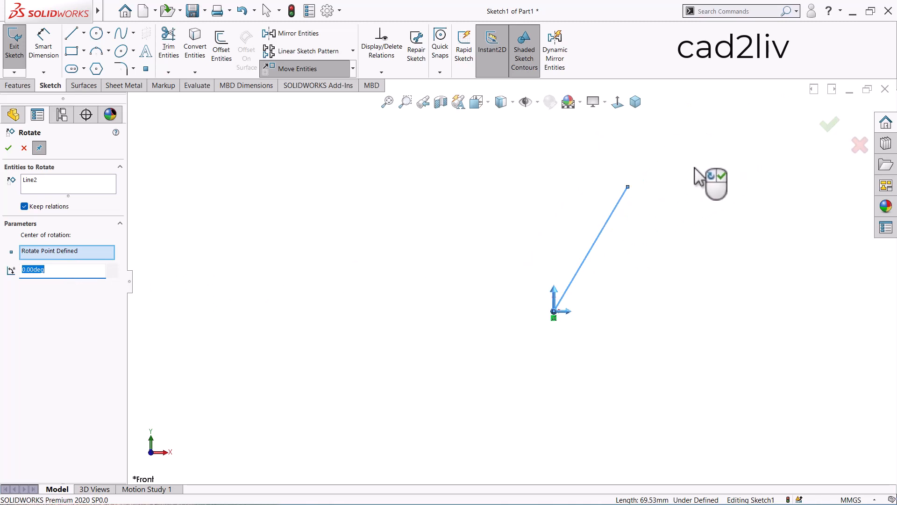
scroll(695, 168, up, 2)
scroll(723, 259, down, 2)
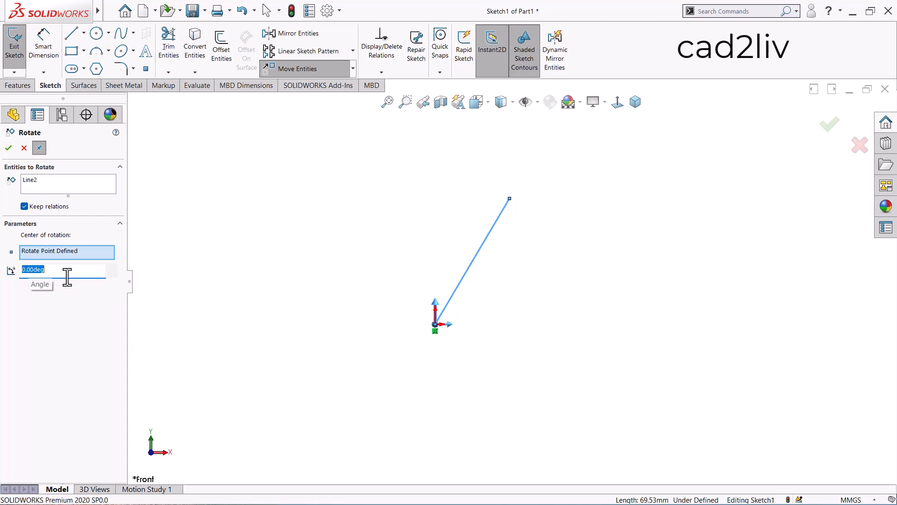
text(10)
key(Return)
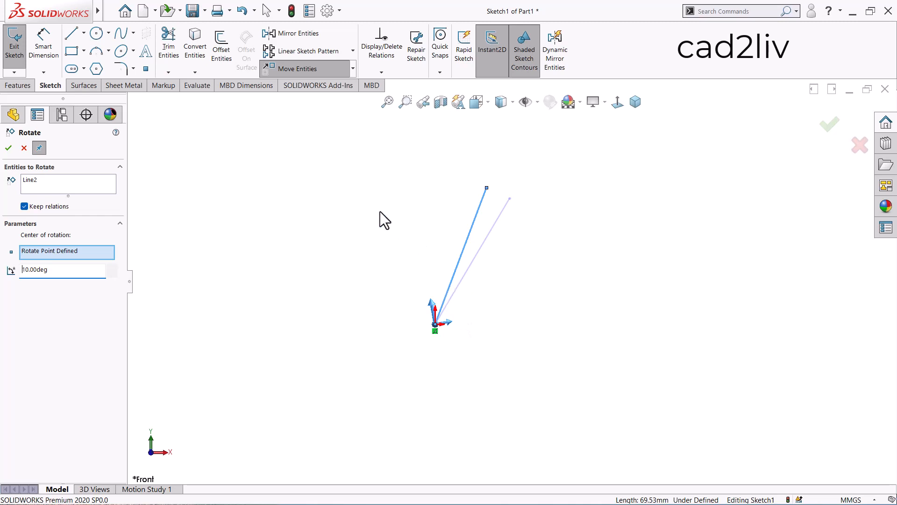
click(9, 148)
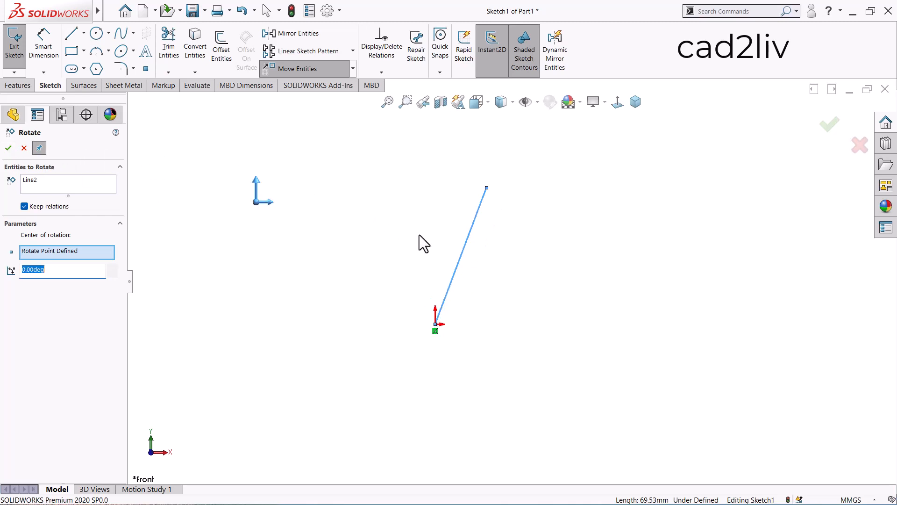
click(9, 148)
click(23, 149)
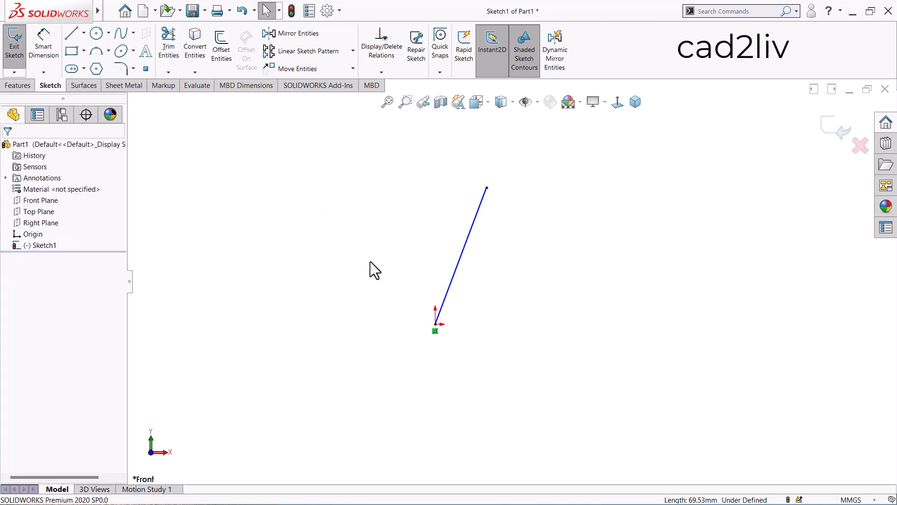
- Delete the rotated line and sketch two separate diagonal lines above and right of the origin, the first about 68 mm long
click(464, 257)
key(Delete)
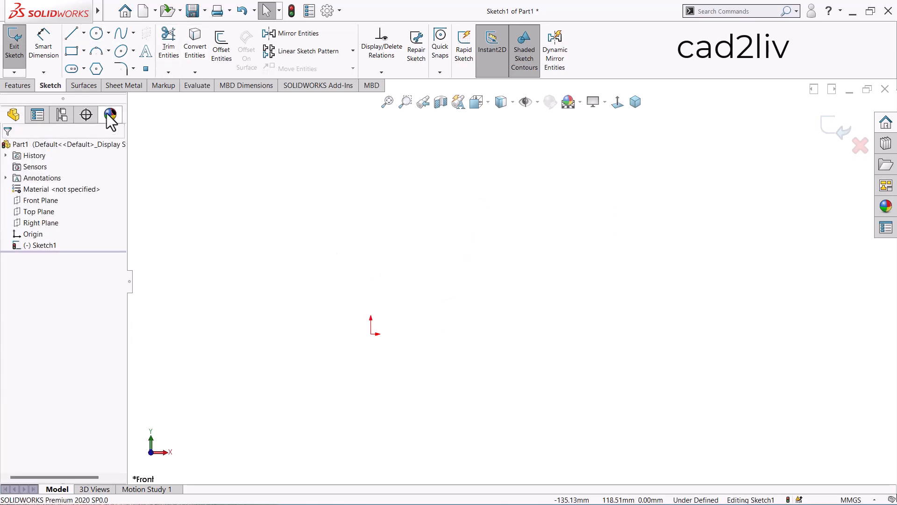
click(386, 240)
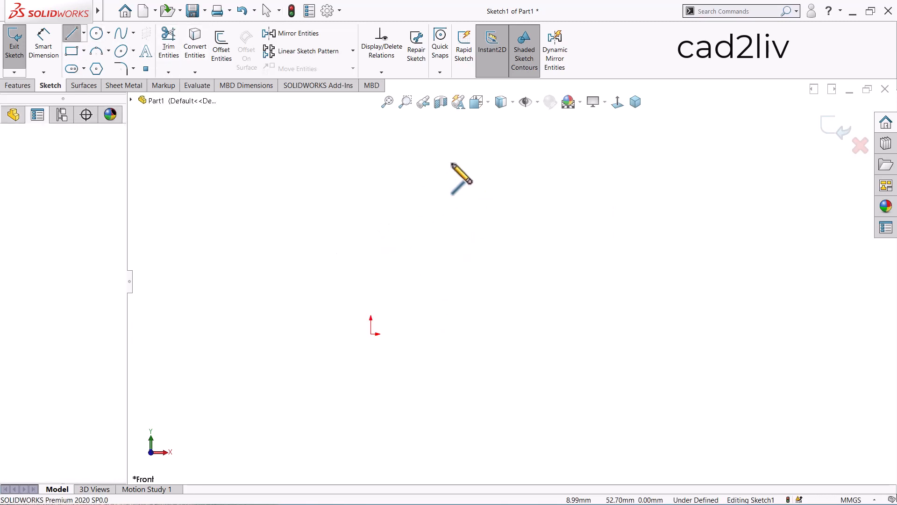
click(473, 154)
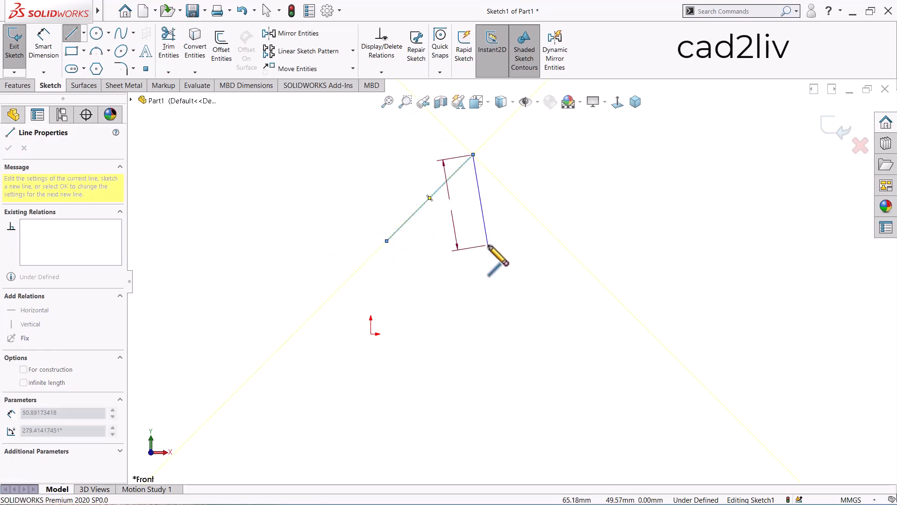
key(Escape)
key(l)
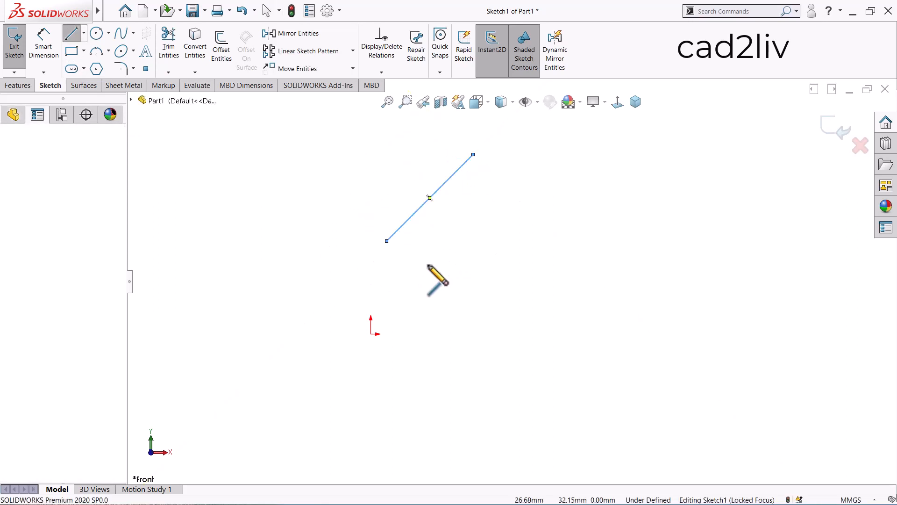
click(417, 276)
click(524, 148)
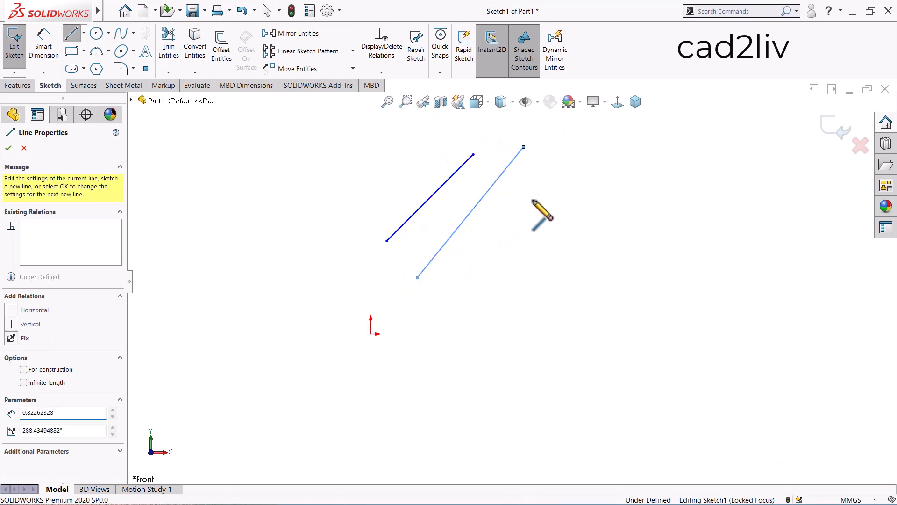
key(Escape)
- Sketch two more separate, longer diagonal lines below and to the right of the existing pair
right_click(489, 290)
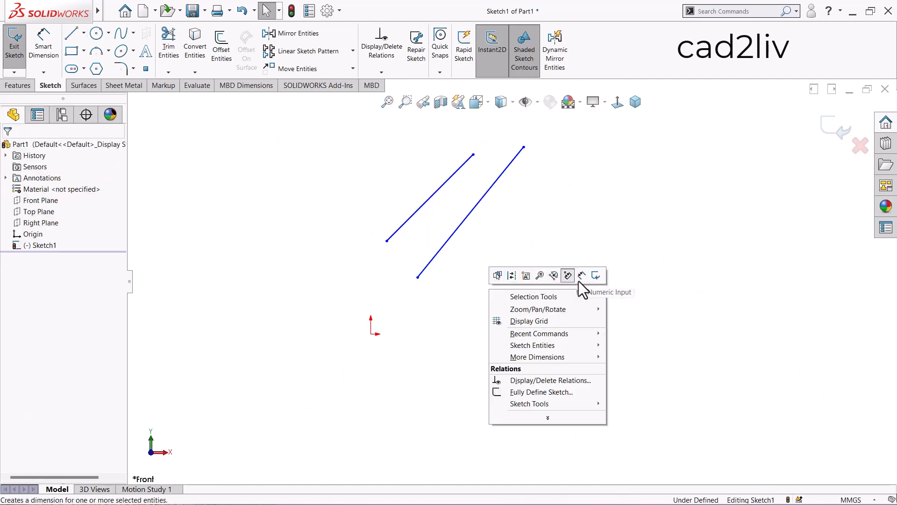
click(578, 260)
key(l)
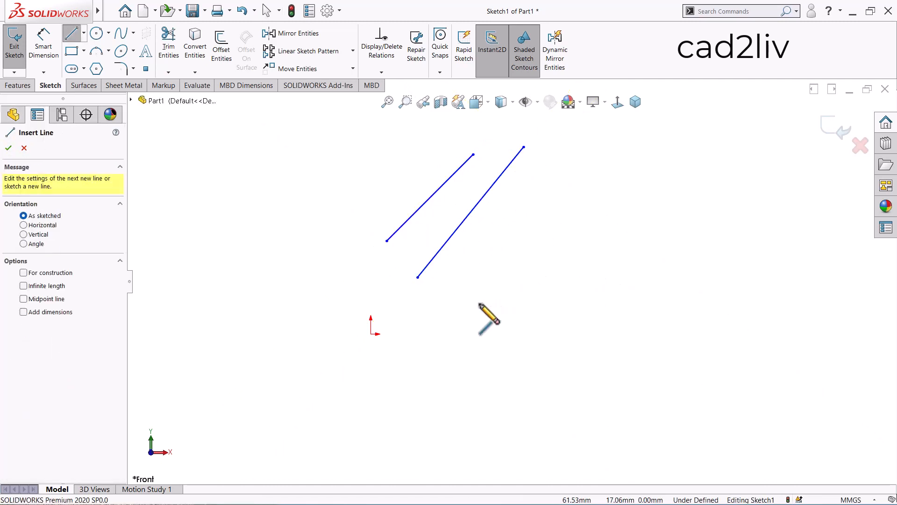
click(418, 277)
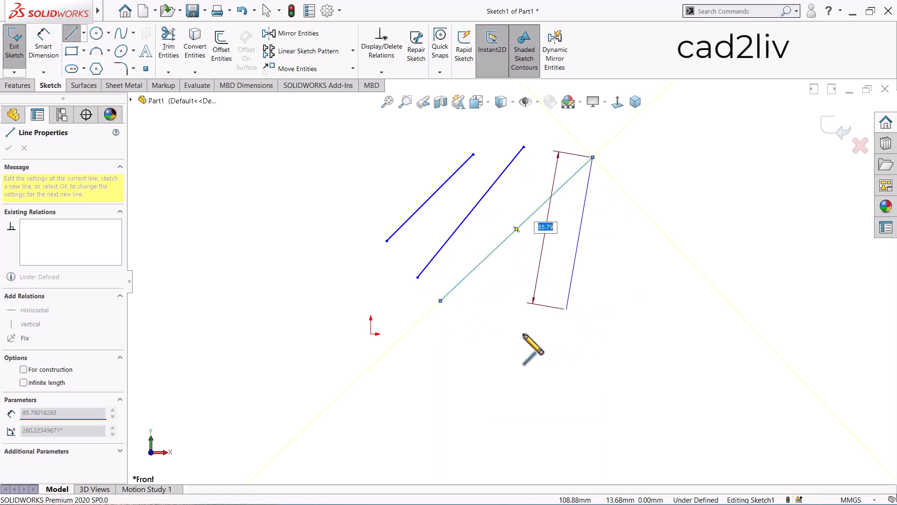
key(Escape)
key(Escape)
key(l)
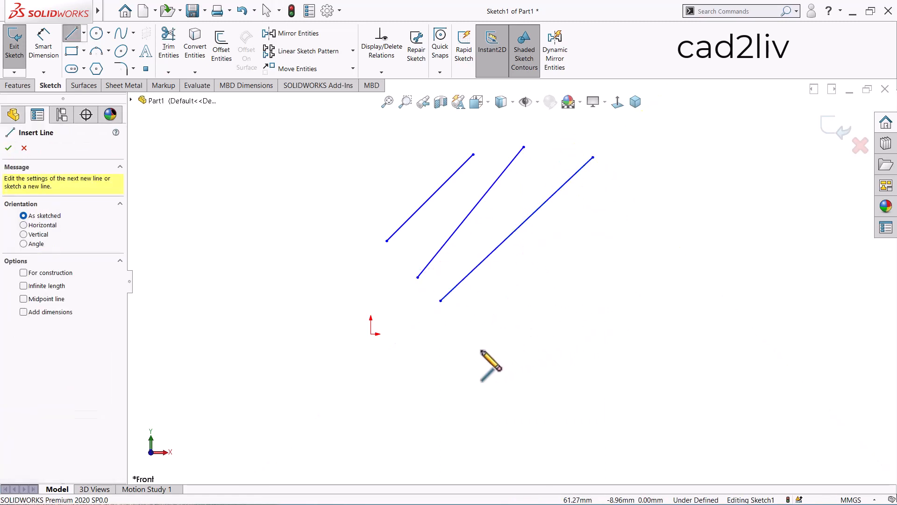
mouse_move(481, 349)
mouse_down()
mouse_move(628, 218)
mouse_move(642, 189)
mouse_up()
key(Escape)
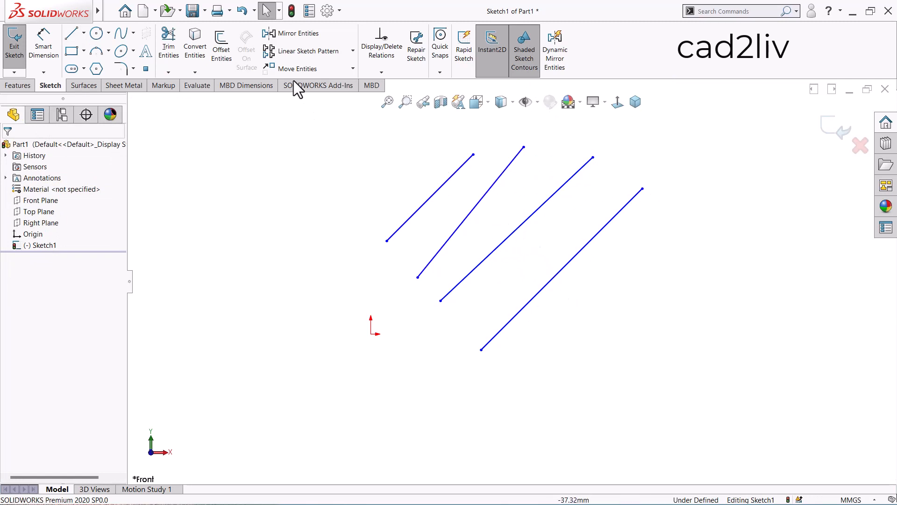
- Set up Rotate Entities for all four diagonal lines with Keep relations enabled and the origin as the center of rotation
click(355, 69)
click(333, 107)
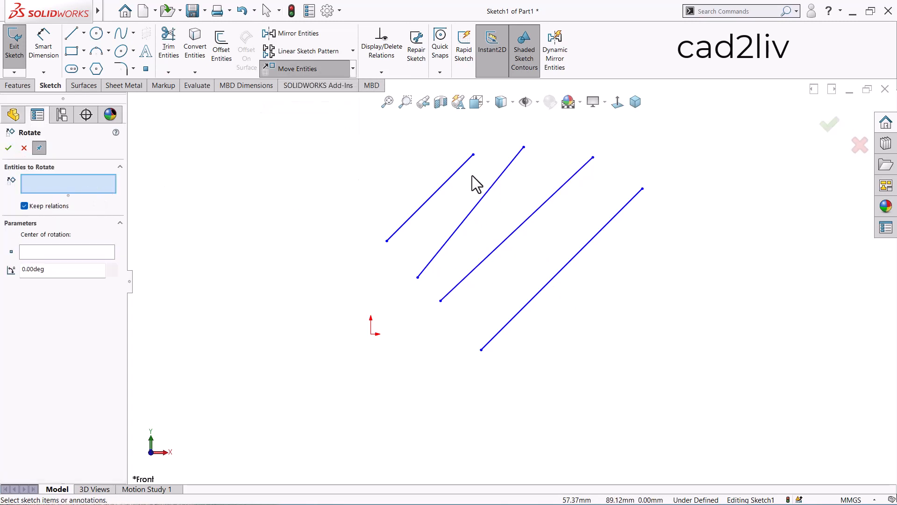
click(449, 179)
click(483, 200)
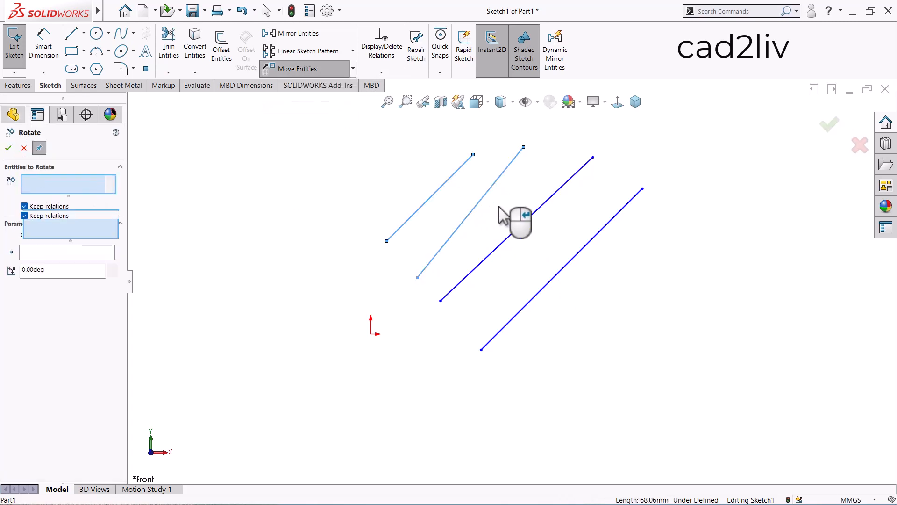
click(519, 232)
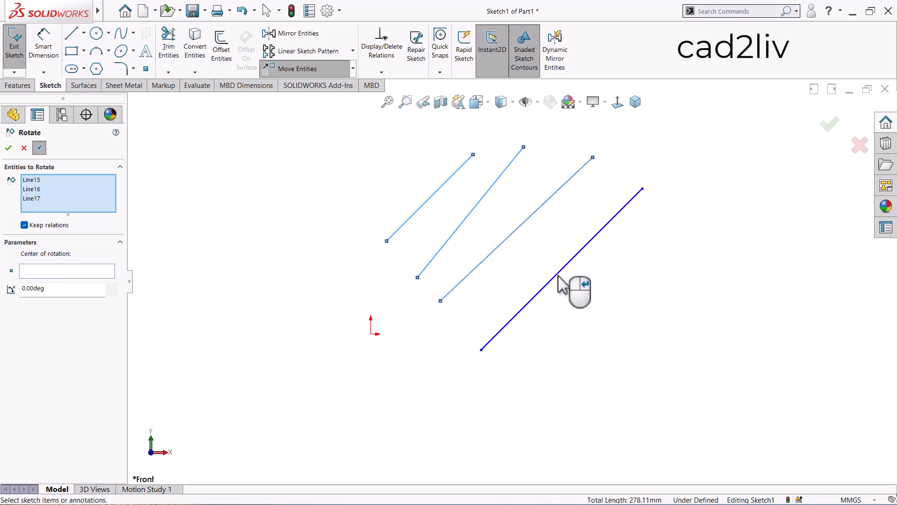
click(558, 276)
click(100, 284)
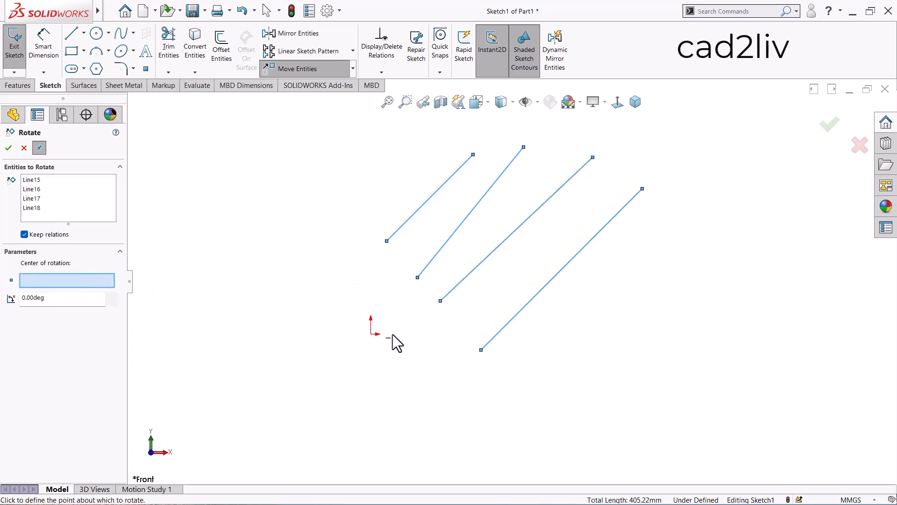
click(371, 333)
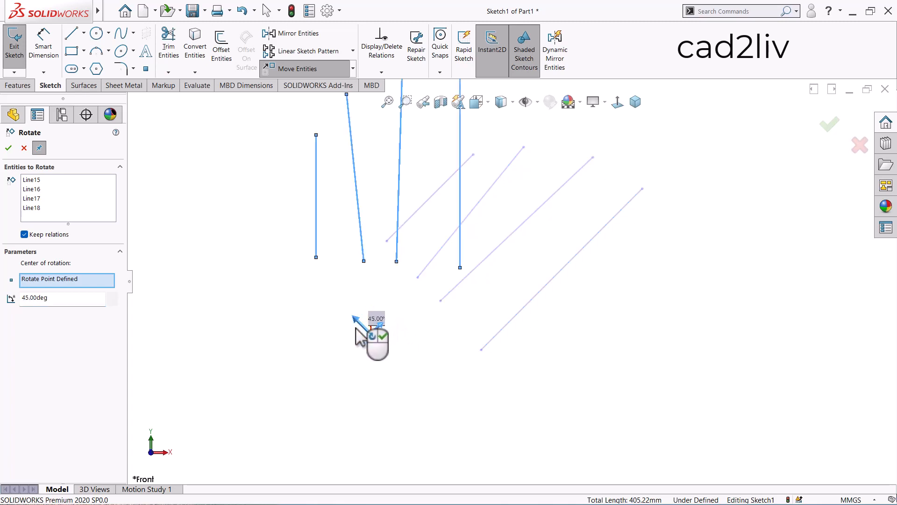
- Rotate the four lines by 90 degrees about the origin, apply the rotation, and close the Rotate command
scroll(401, 294, up, 3)
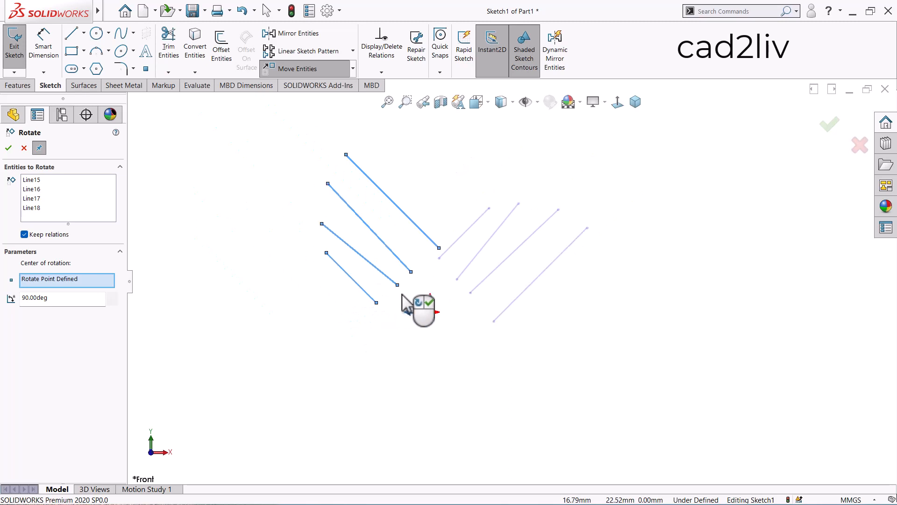
scroll(434, 244, down, 2)
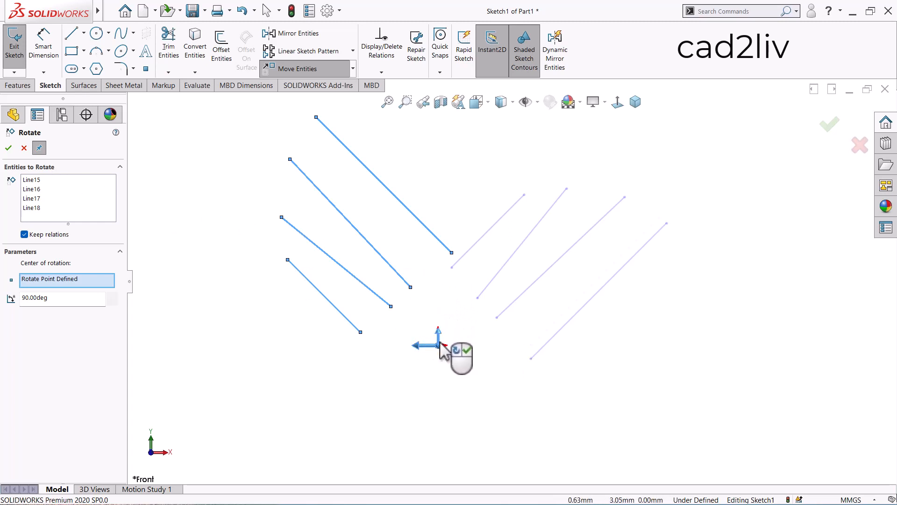
click(13, 148)
scroll(296, 200, up, 3)
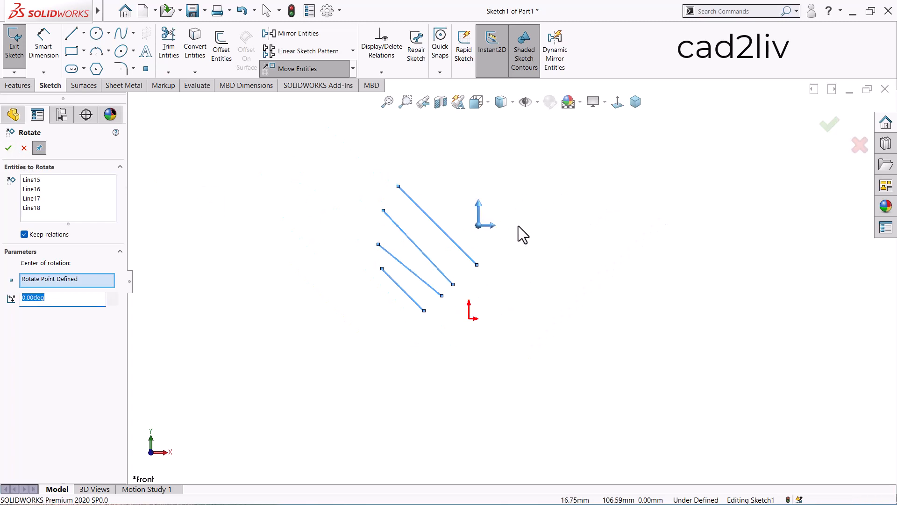
key(Escape)
scroll(593, 241, down, 2)
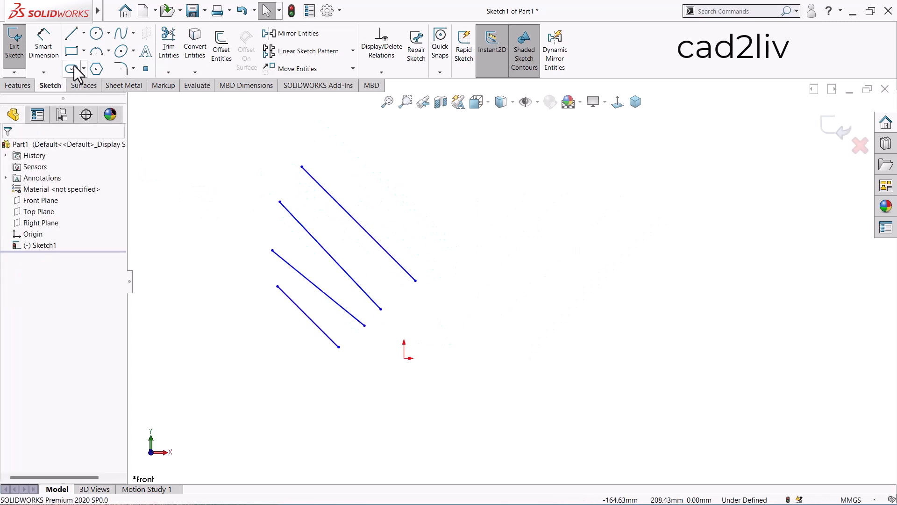
- Sketch a tilted 3 Point Corner Rectangle above and right of the origin, with its first side about 44 mm long
click(84, 51)
click(93, 89)
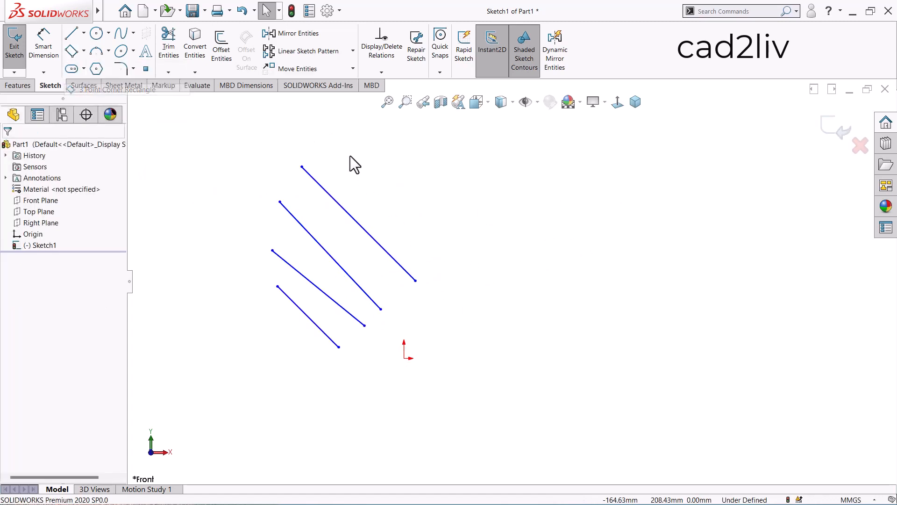
click(486, 248)
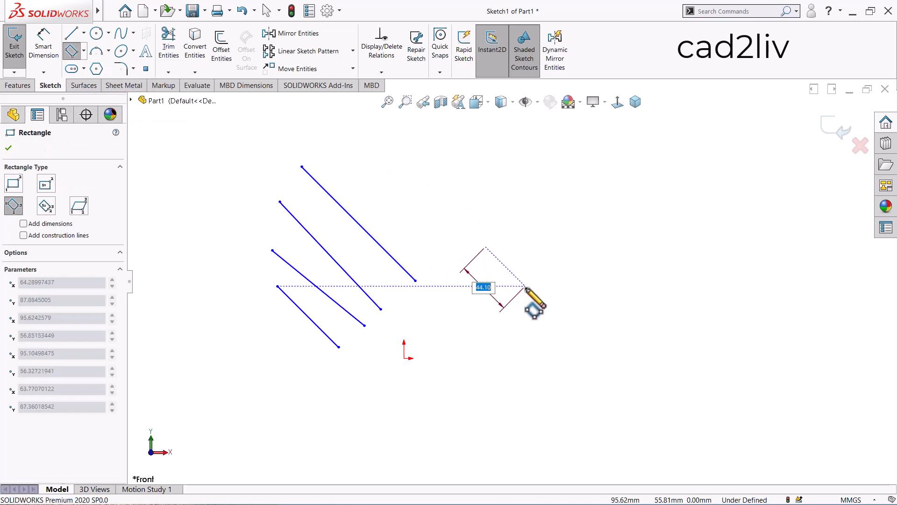
click(526, 287)
click(640, 190)
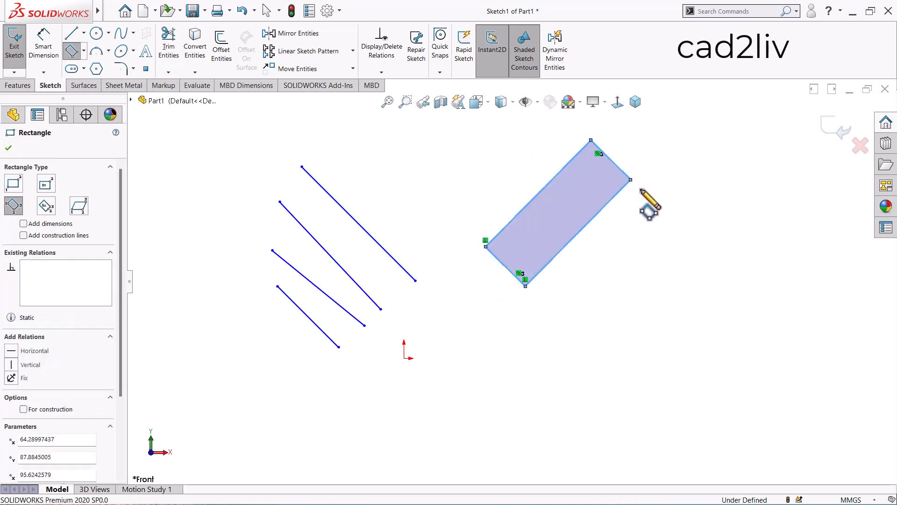
key(Escape)
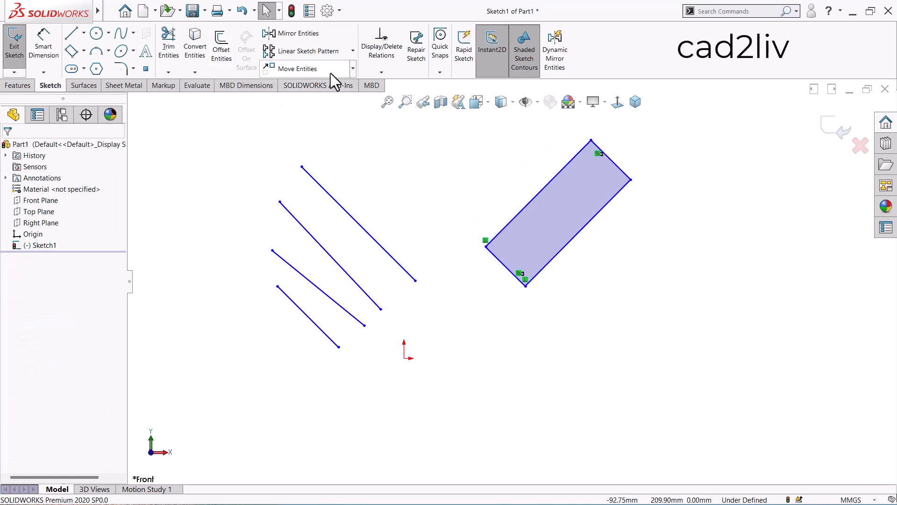
- Rotate the whole rectangle about the origin by about 324 degrees with Keep relations enabled, and close the Rotate command
click(352, 69)
click(311, 107)
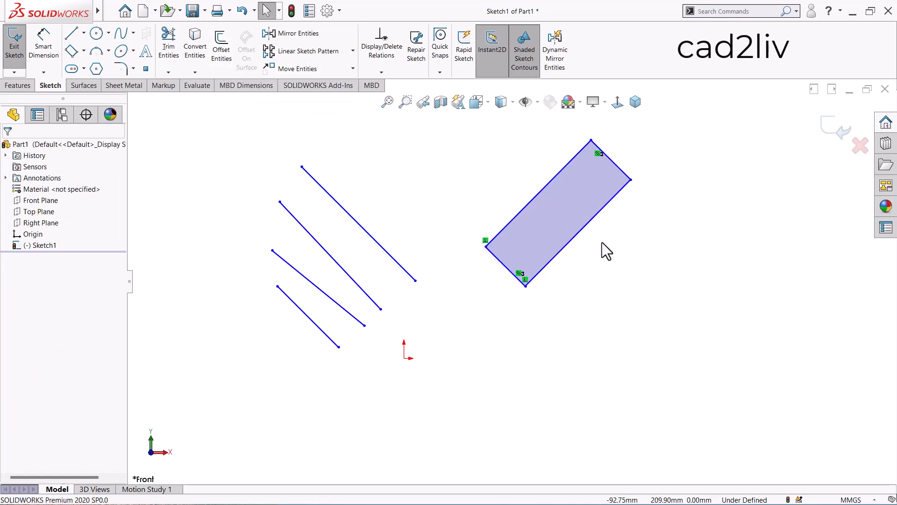
click(558, 225)
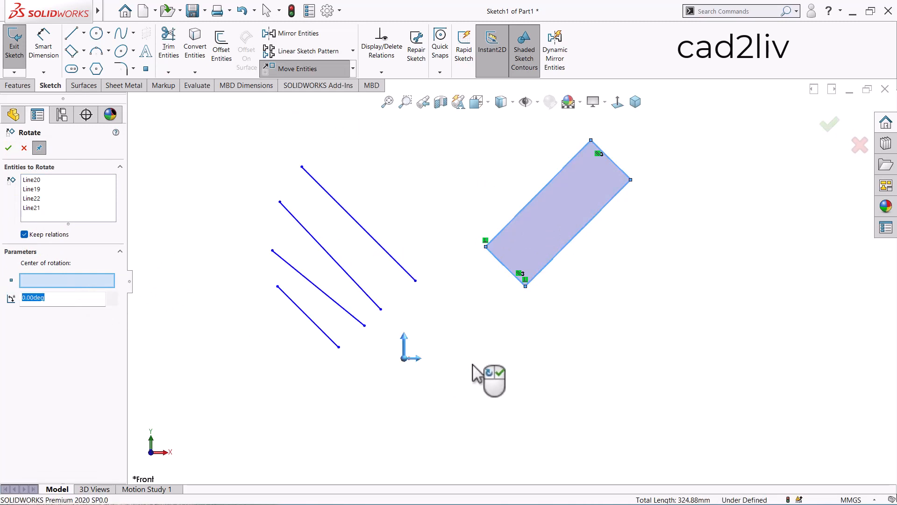
click(405, 358)
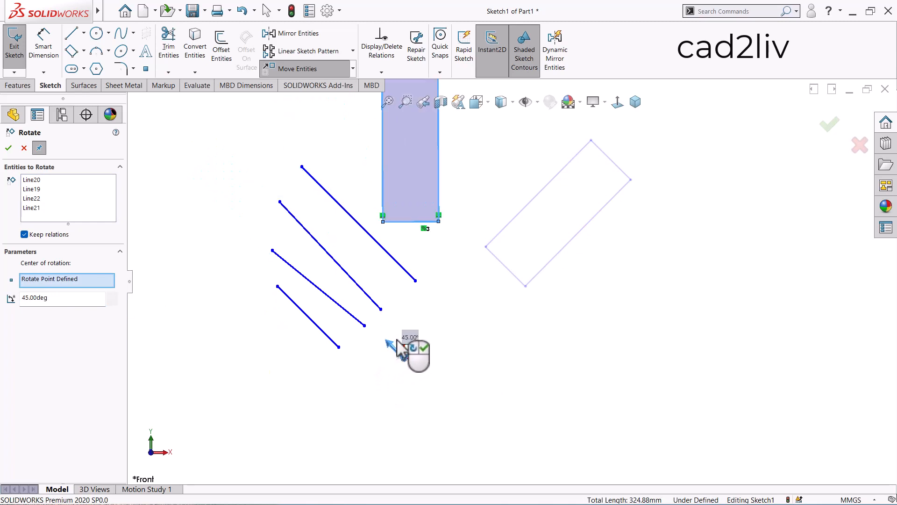
click(421, 347)
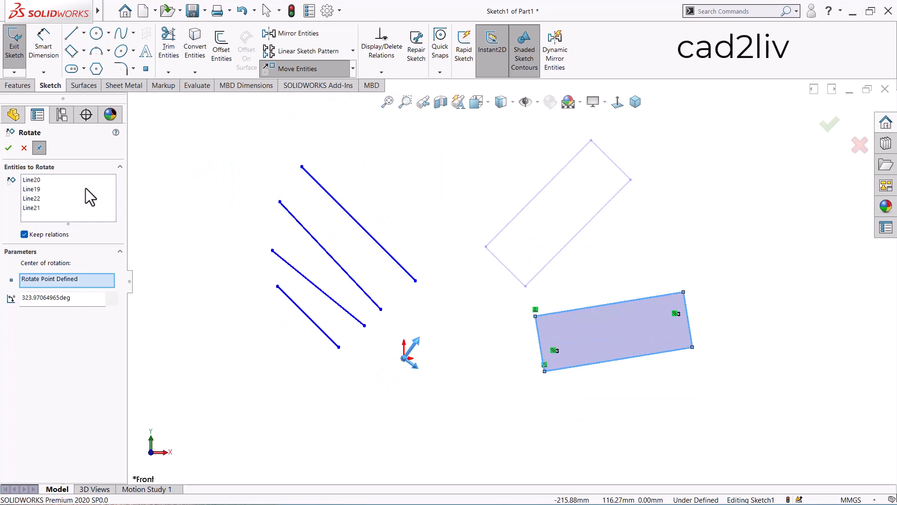
click(10, 148)
click(10, 147)
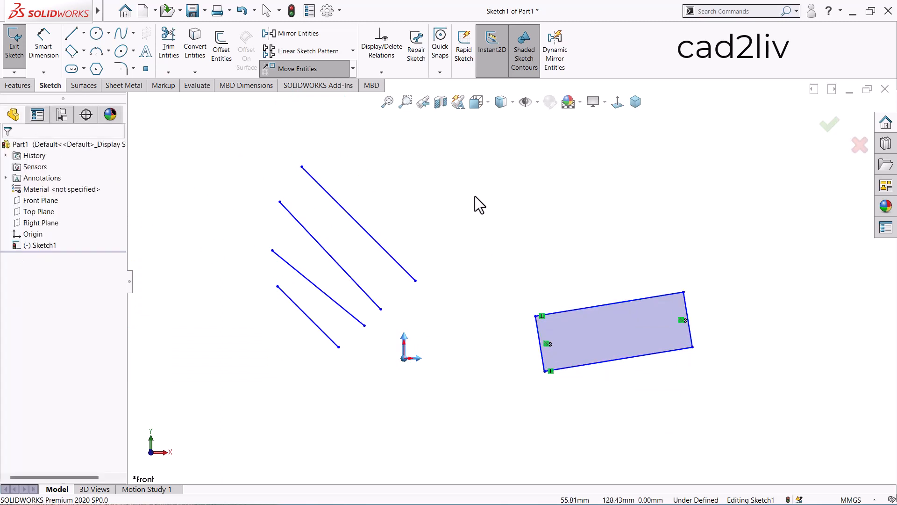